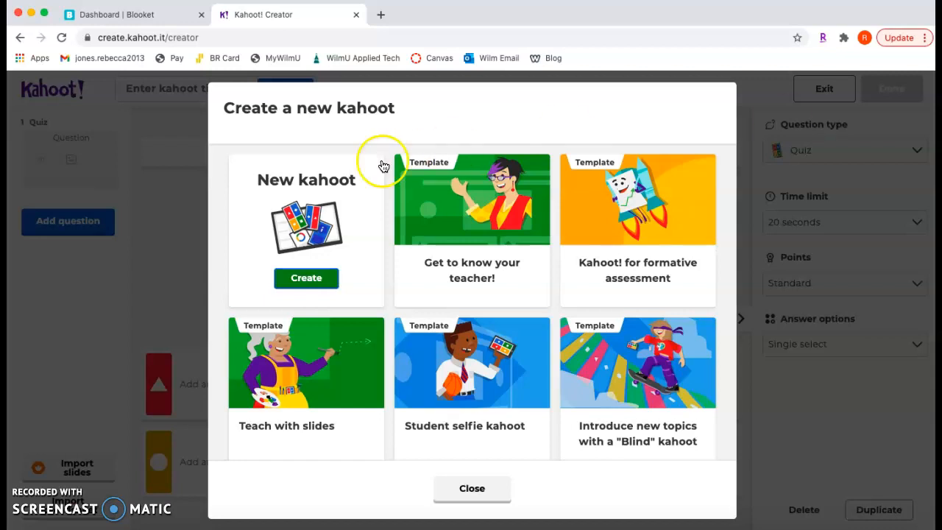
Create a new blank kahoot and choose Quiz as the first question's type.
click(306, 279)
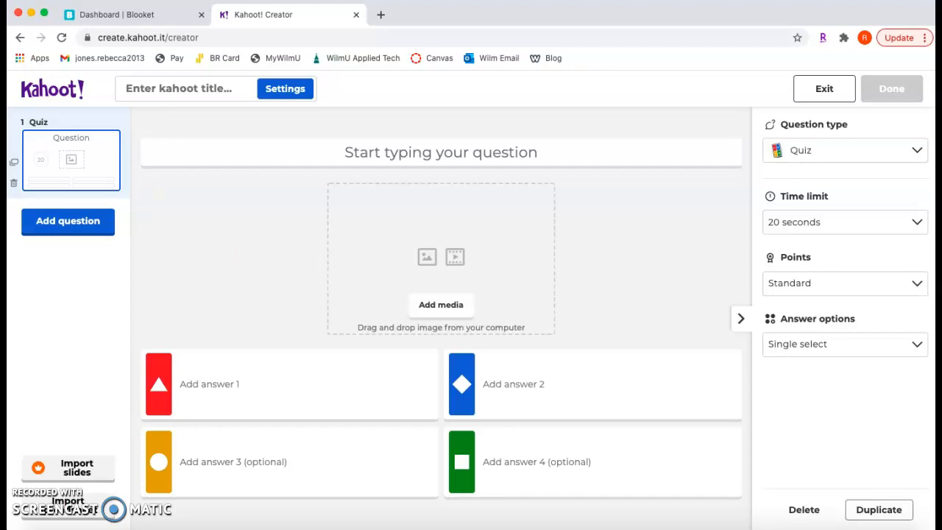
click(853, 160)
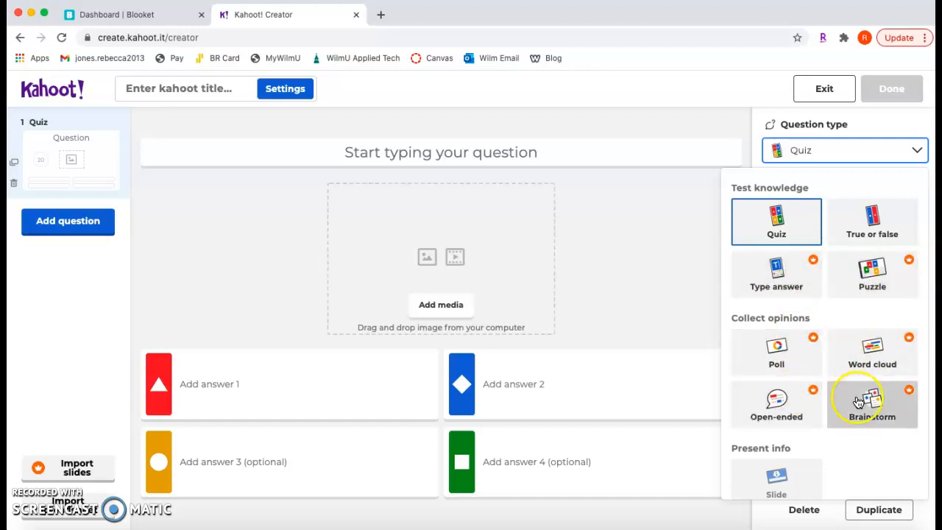
scroll(858, 401, down, 1)
click(783, 468)
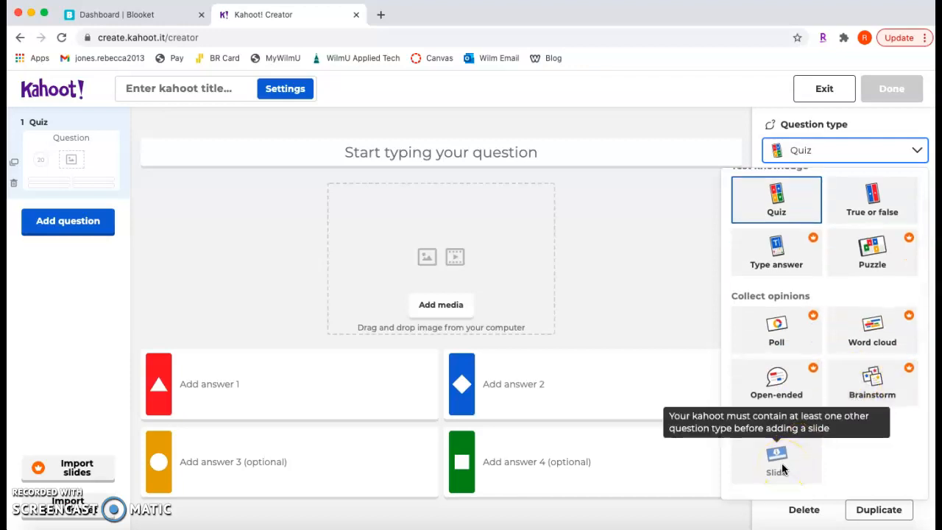
click(782, 206)
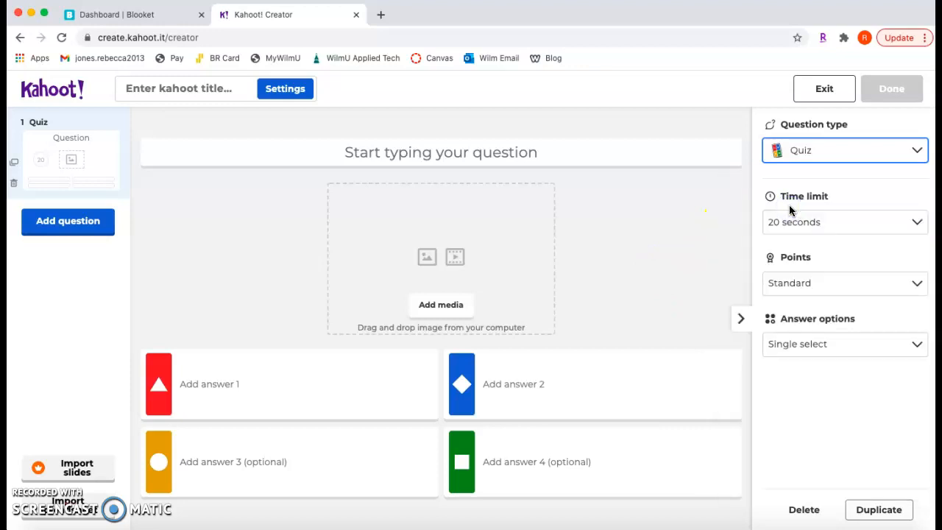
Give the kahoot the title "Example" and the description "A demonstration on how to create a game".
click(202, 96)
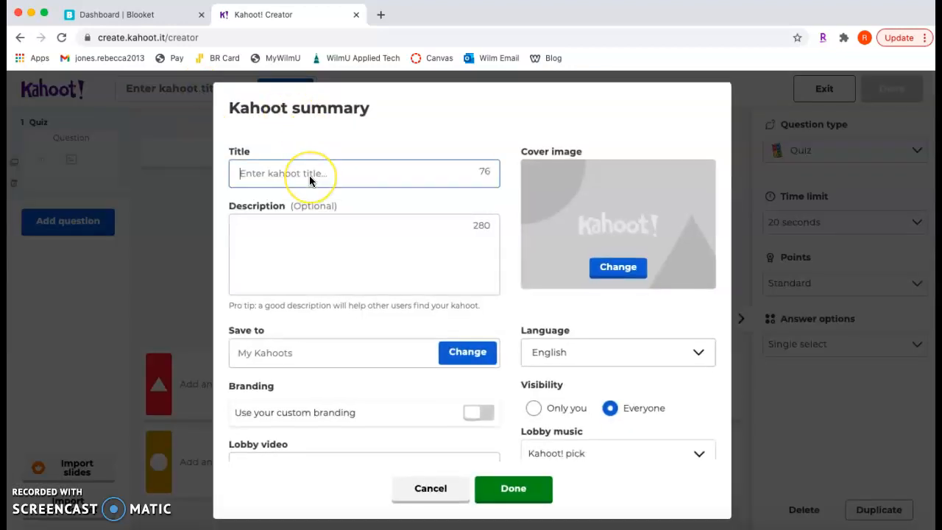
text(Exta)
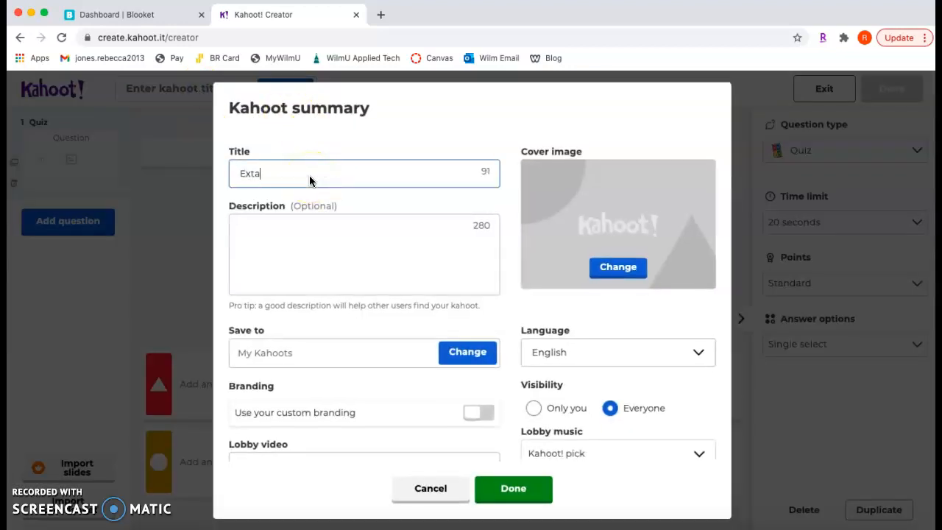
text(ple)
click(288, 241)
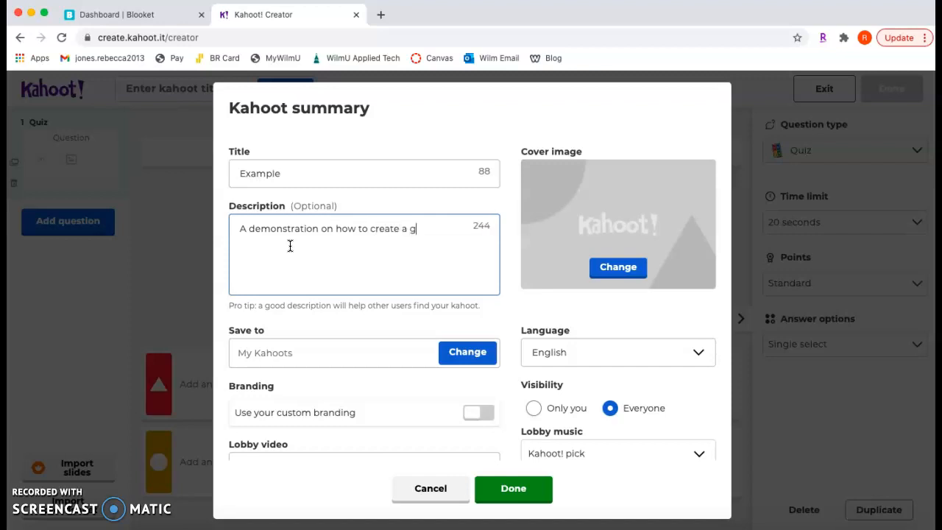
scroll(388, 319, down, 2)
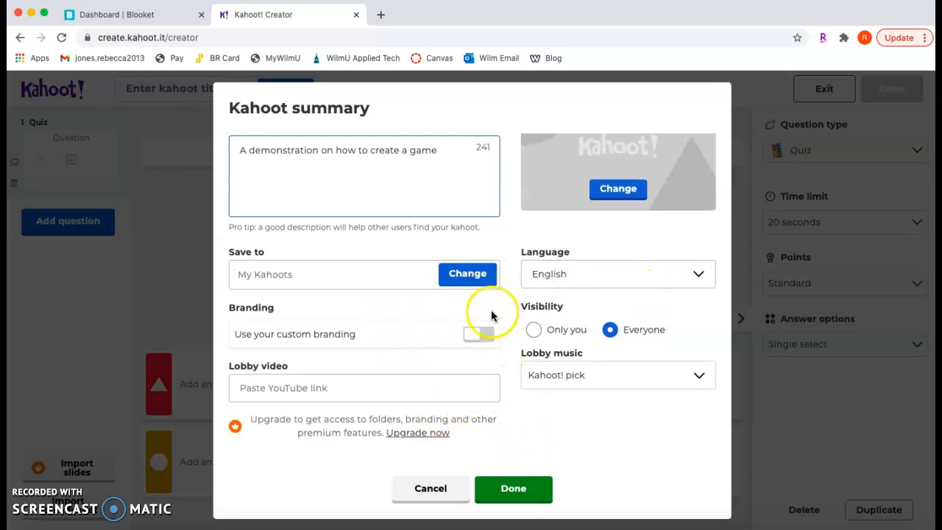
click(515, 489)
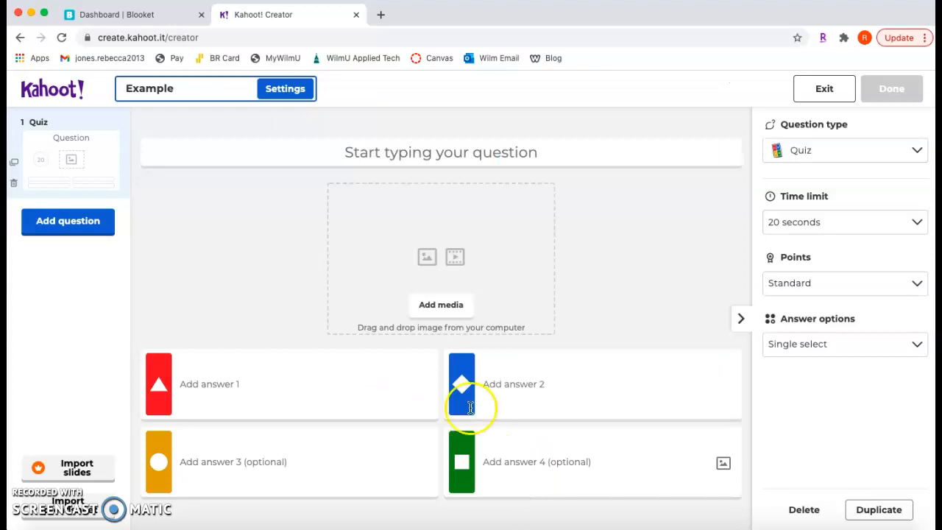
Enter "Solve 4 x 3" as the text of the first question.
click(466, 153)
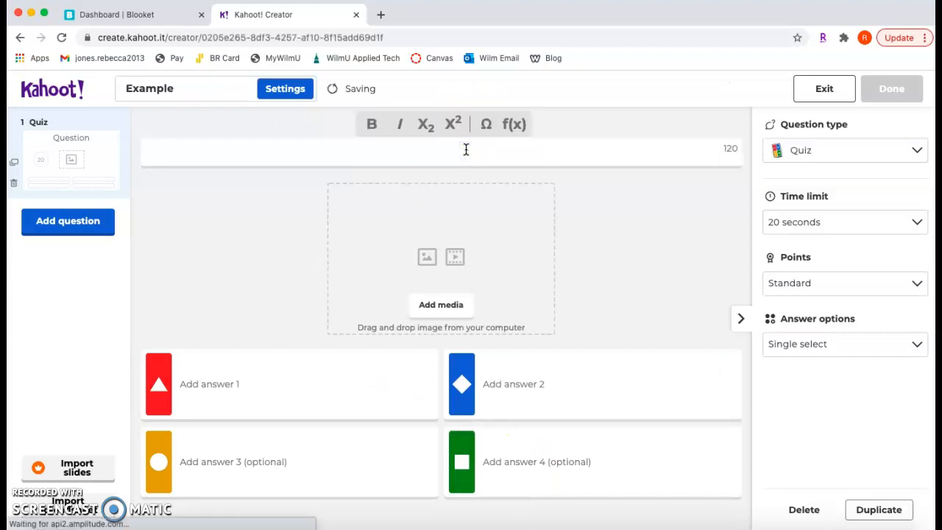
text(Solve )
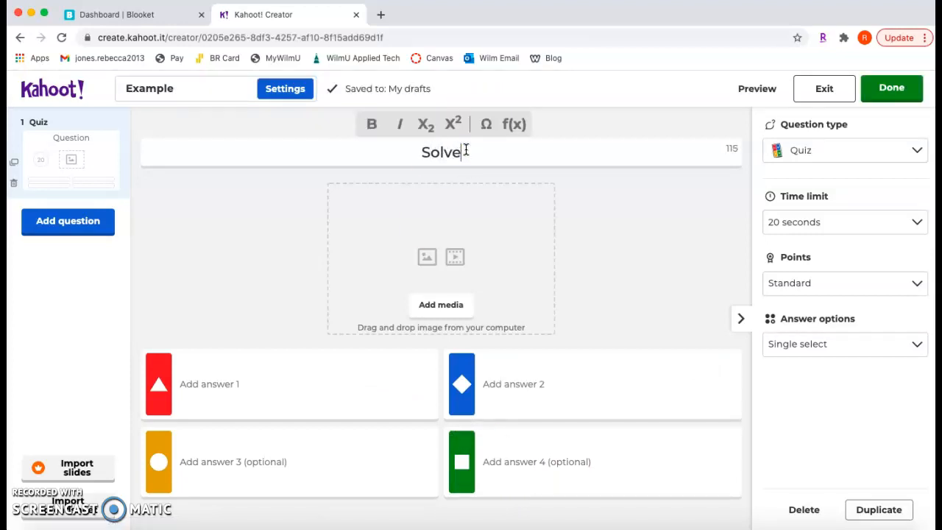
text(4 x 3)
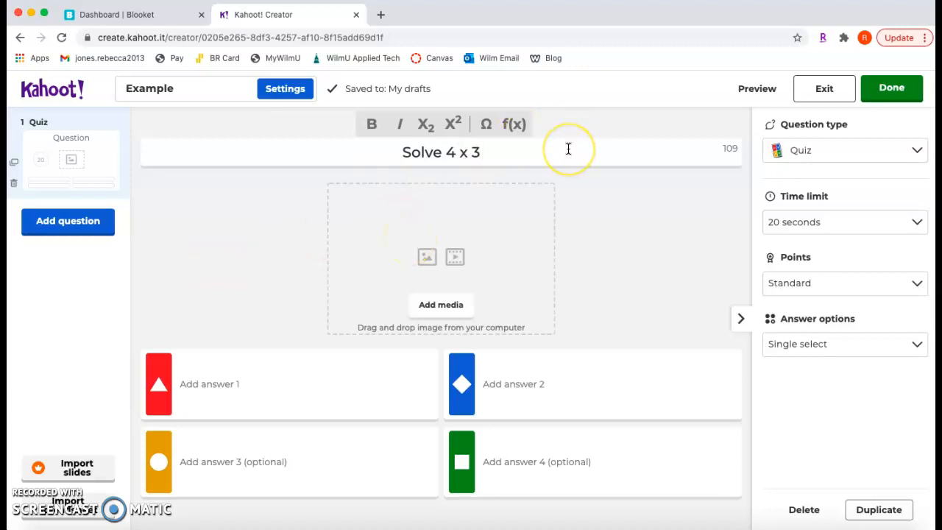
click(479, 172)
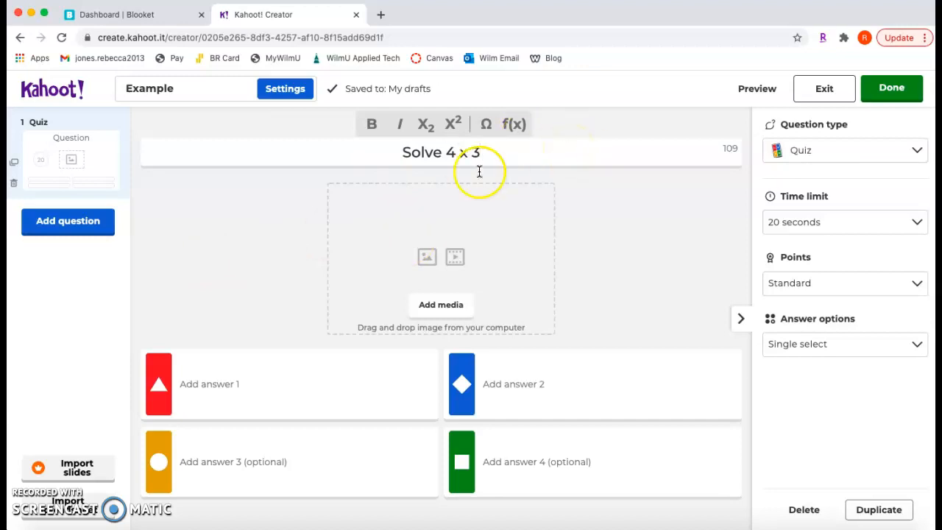
Insert the formatted equation 4 × 3 after the question text using the math equation editor.
click(522, 126)
click(326, 192)
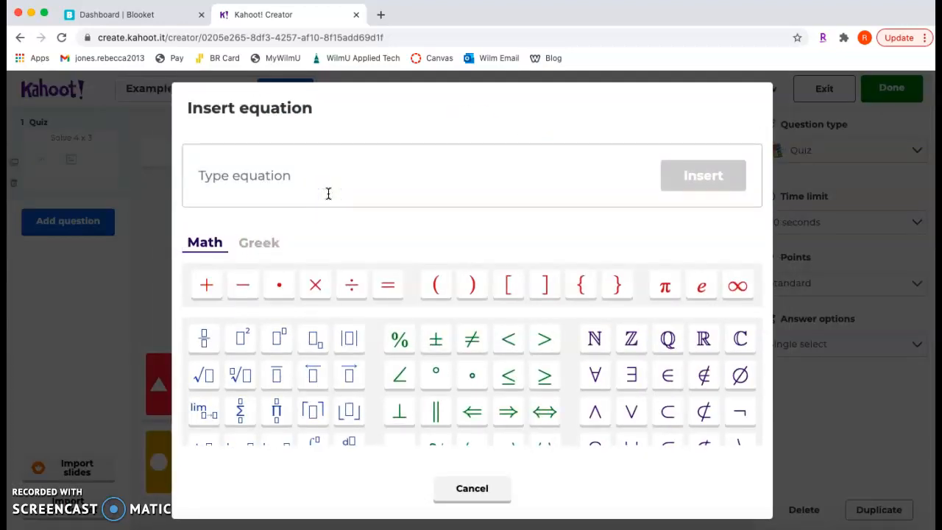
text(4)
click(315, 284)
text(3)
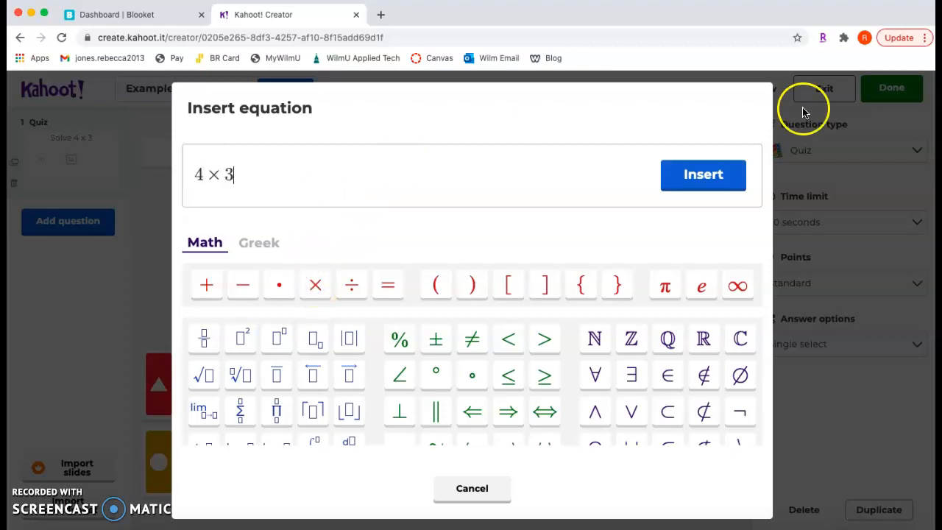
click(700, 175)
click(452, 167)
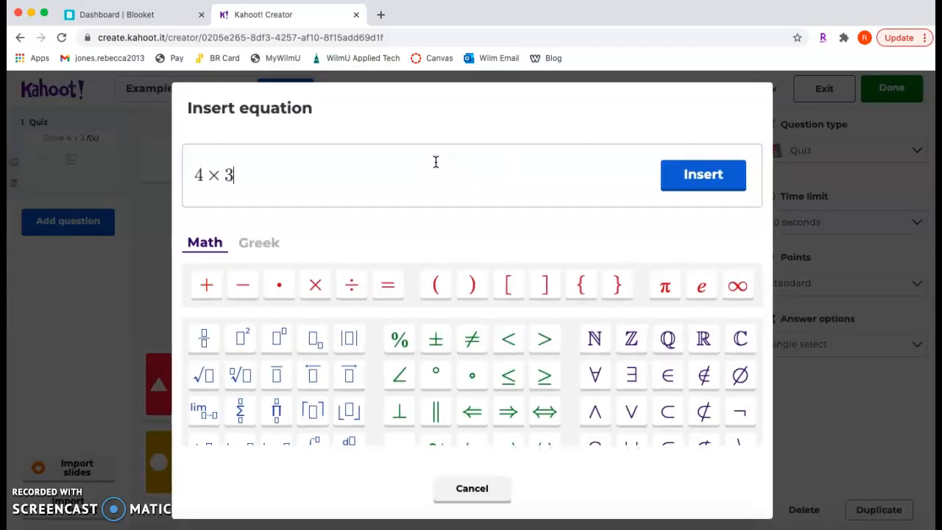
click(702, 177)
Delete the plain-text "4 x 3" from the question, leaving "Solve" in front of the equation.
click(446, 162)
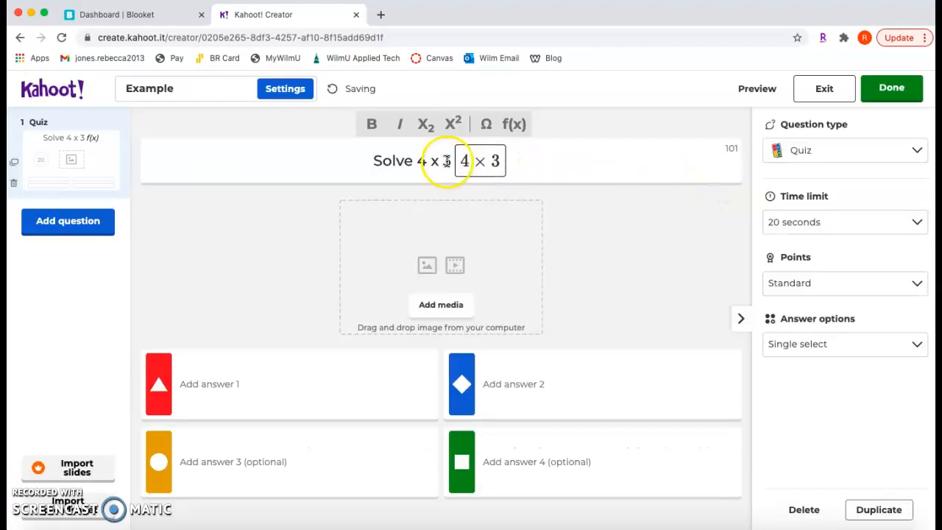
key(BackSpace)
key(BackSpace)
key(BackSpace)
key(BackSpace)
key(BackSpace)
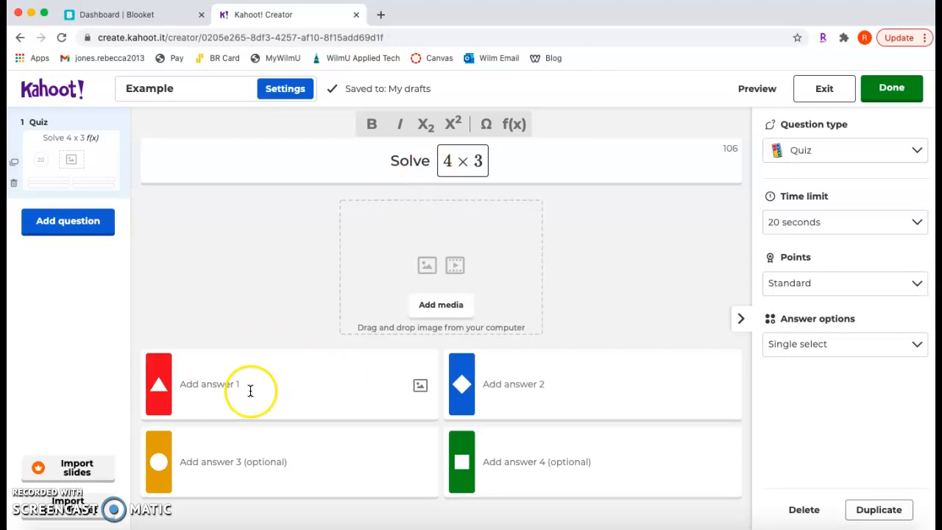
Enter 12 as answer 1 and mark it as the correct answer.
click(218, 391)
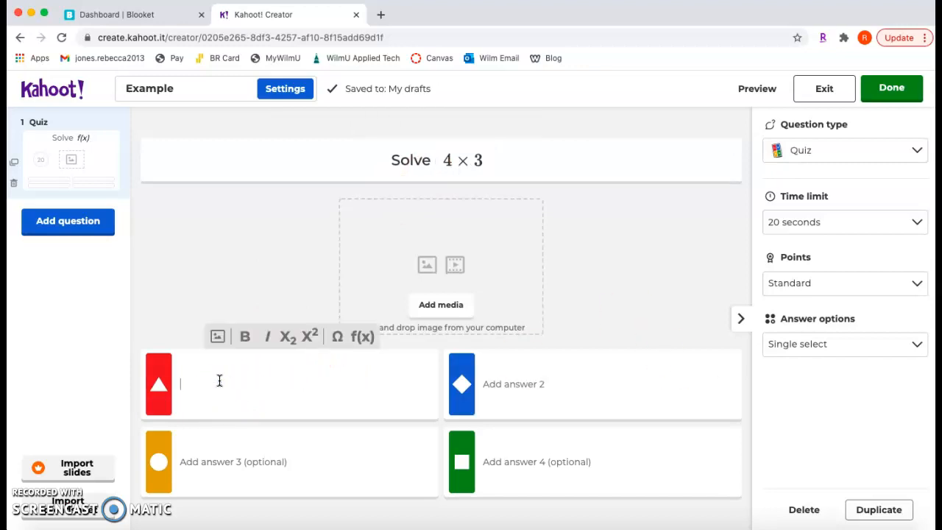
text(1)
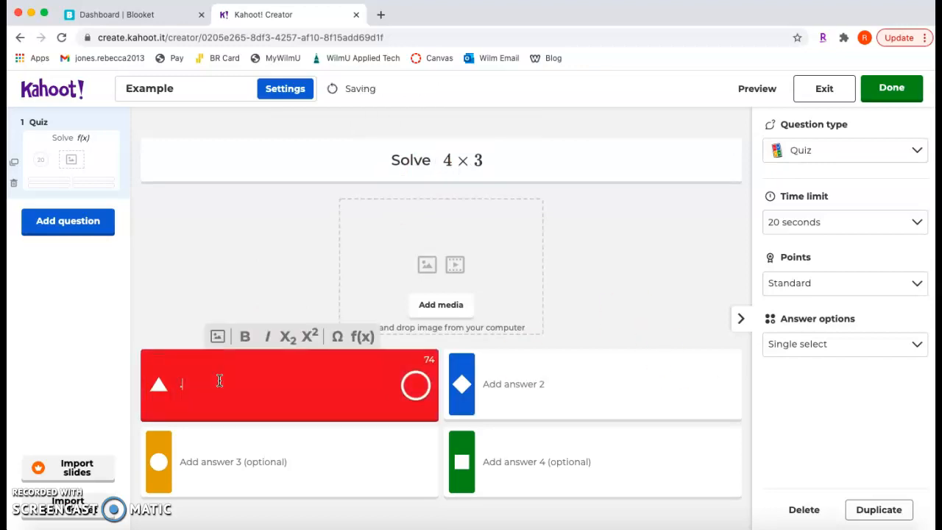
key(BackSpace)
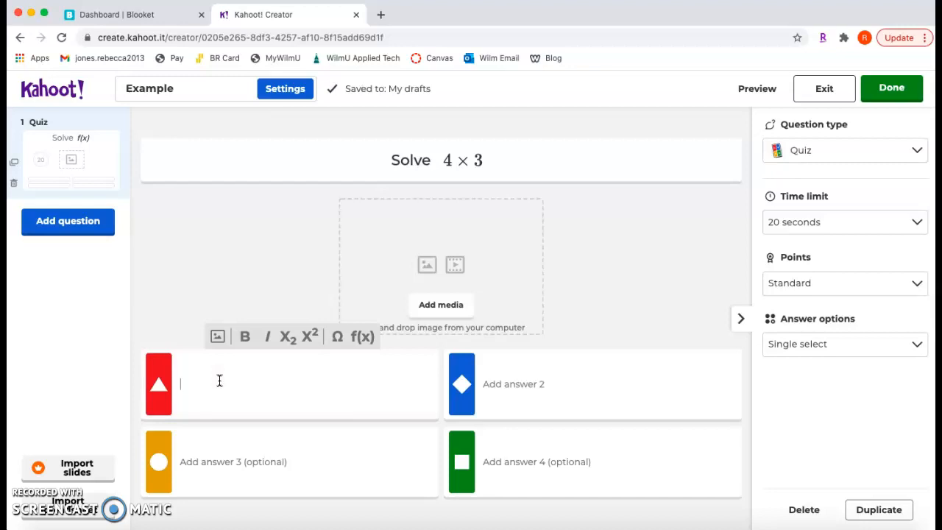
text(12)
click(416, 388)
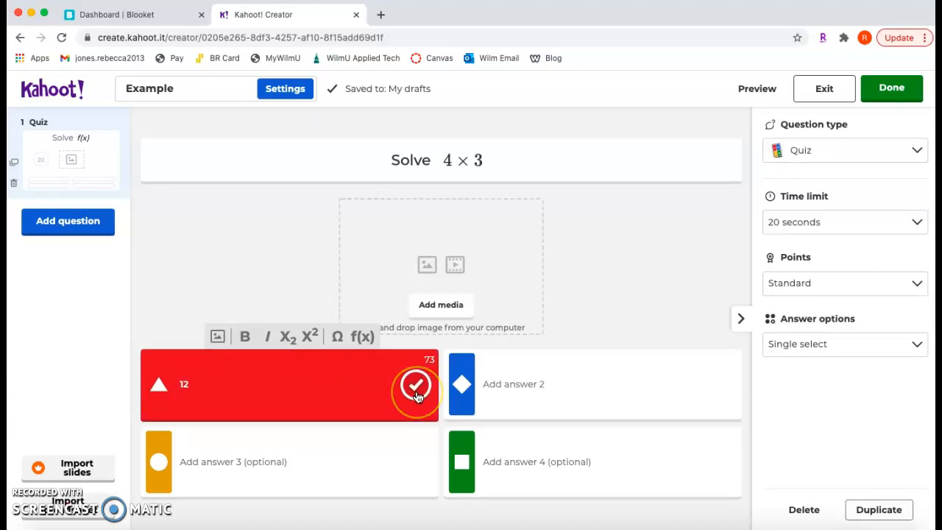
click(415, 390)
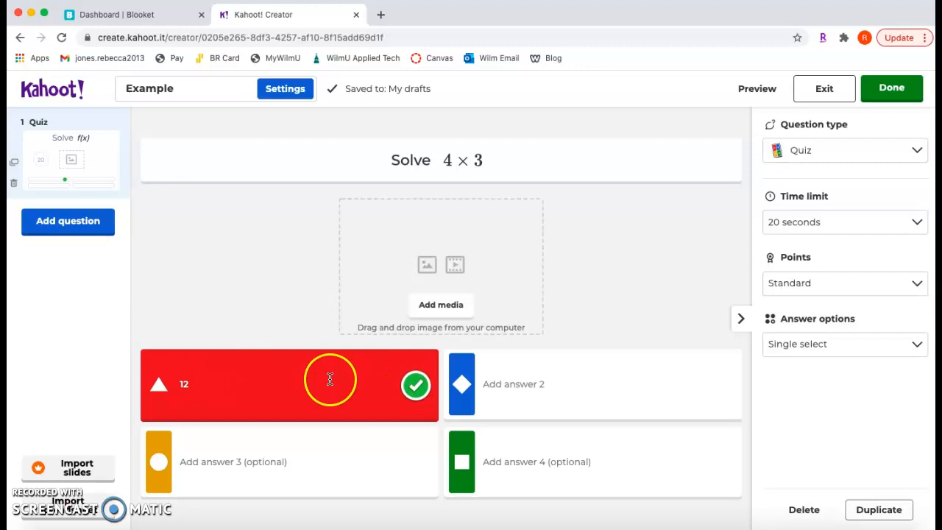
Fill in the wrong answers: 10 for answer 2, 7 for answer 3 and 13 for answer 4.
click(586, 385)
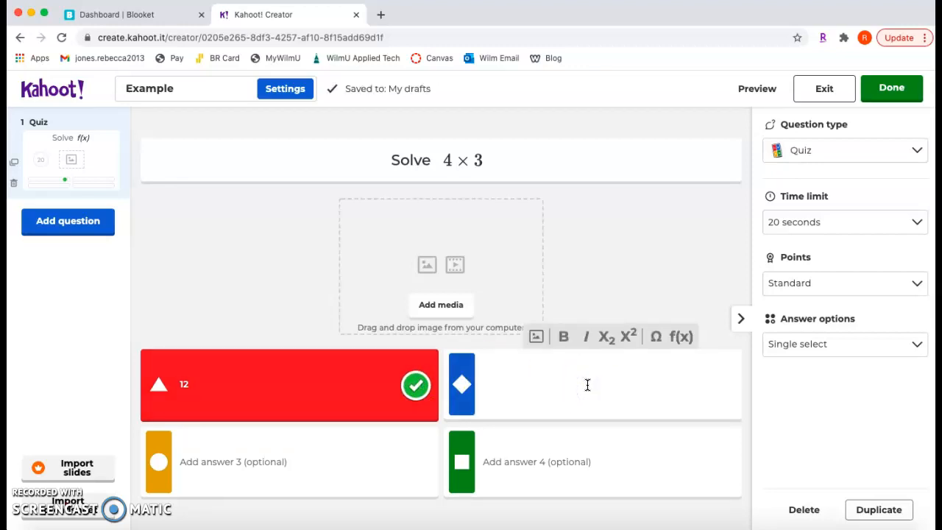
text(10)
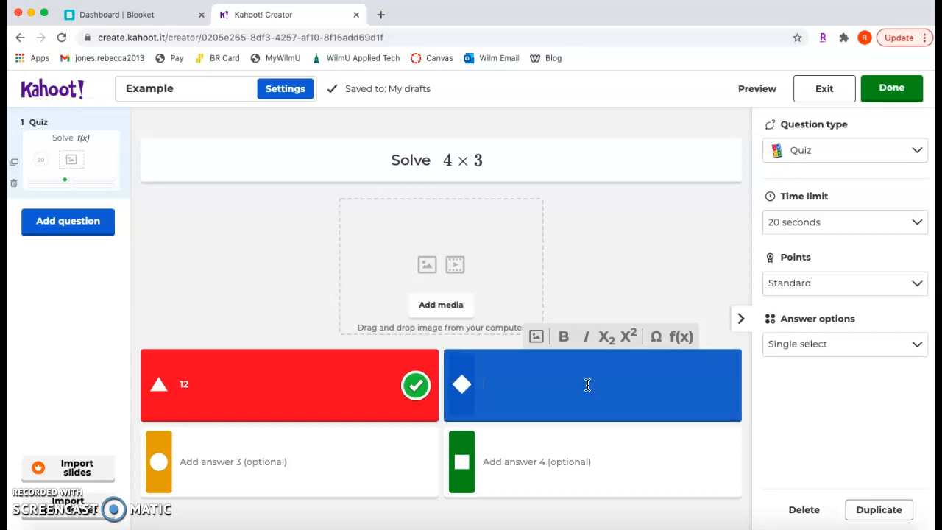
click(580, 464)
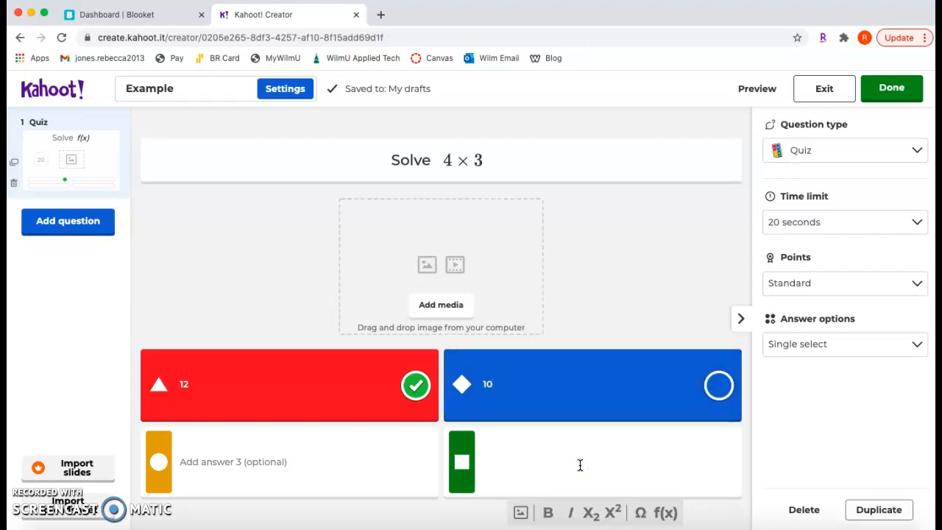
text(13)
click(292, 460)
text(7)
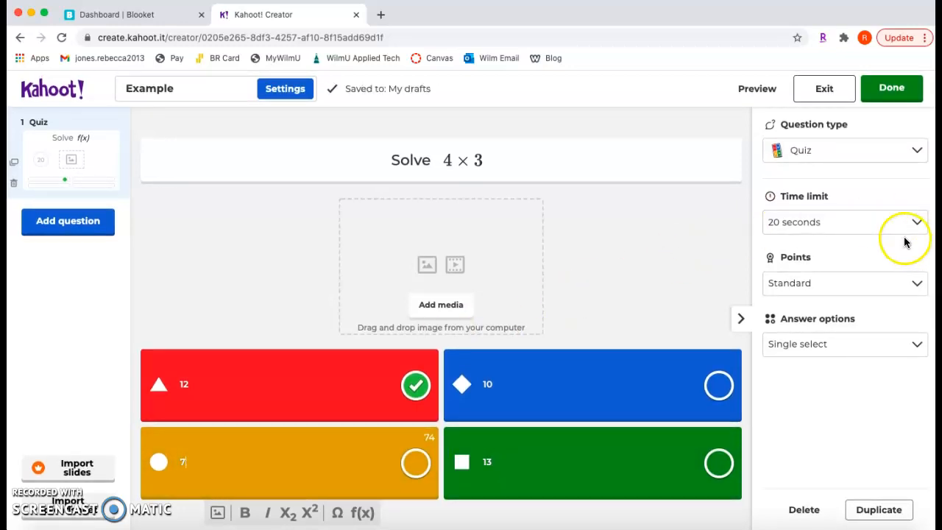
Review the choices available for the question's time limit, points and answer options without changing them.
click(784, 215)
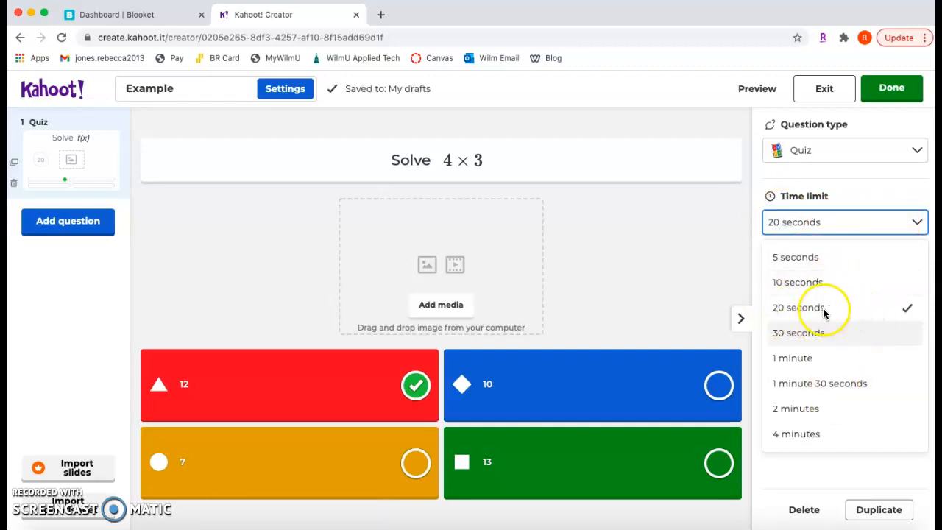
click(636, 272)
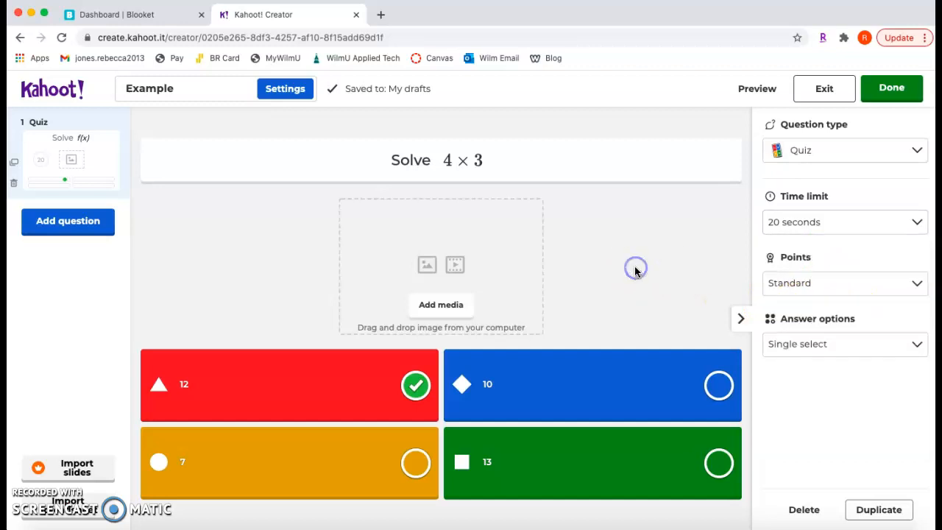
click(823, 288)
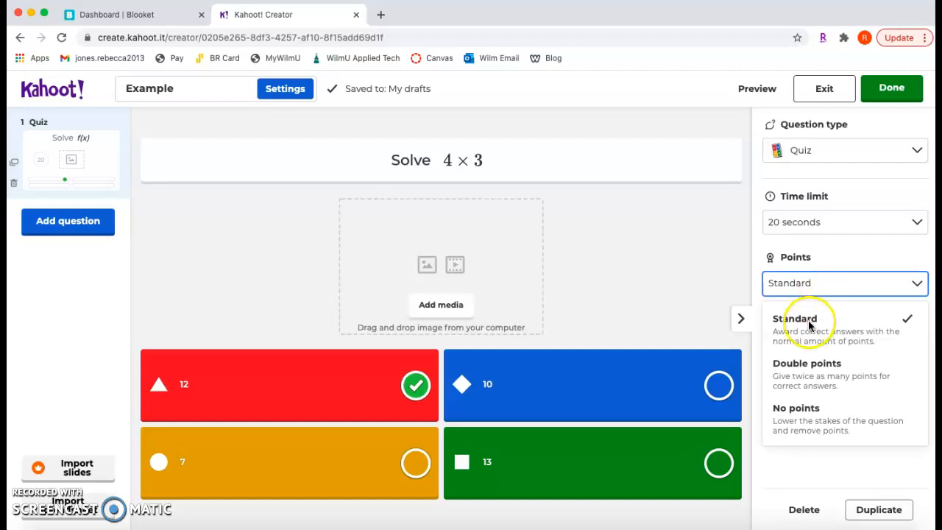
click(720, 275)
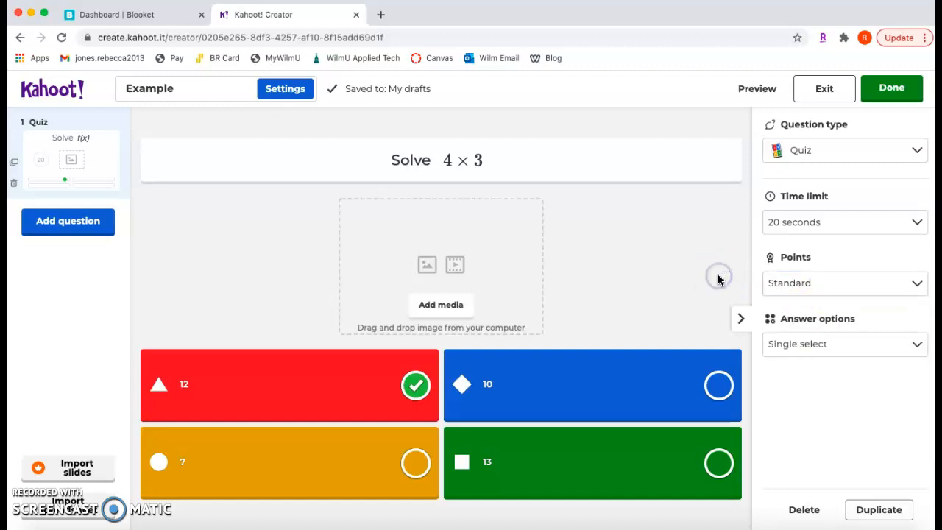
click(842, 346)
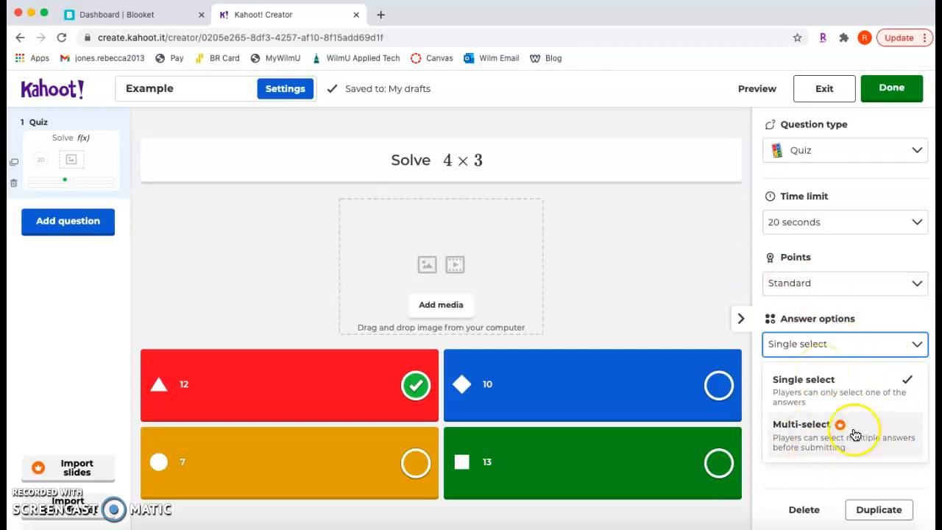
click(619, 301)
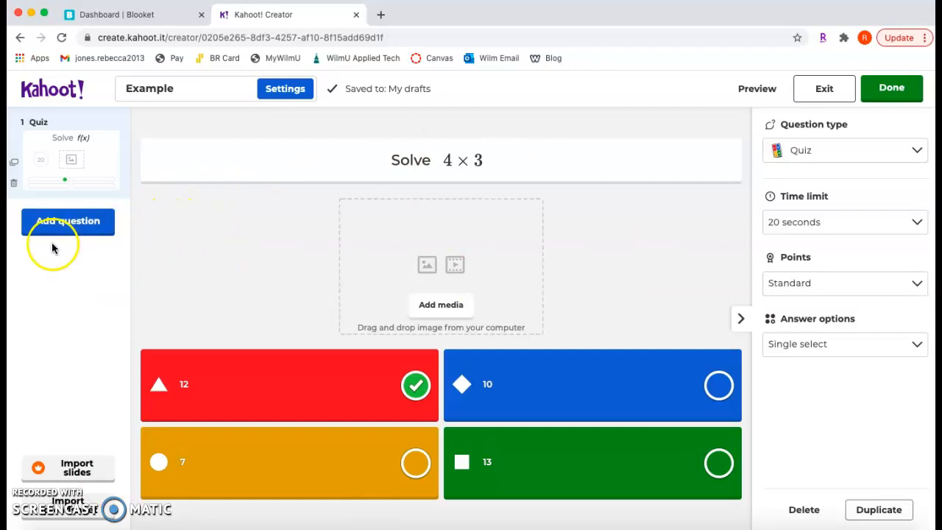
Add a second question of the Quiz type to the kahoot.
click(68, 223)
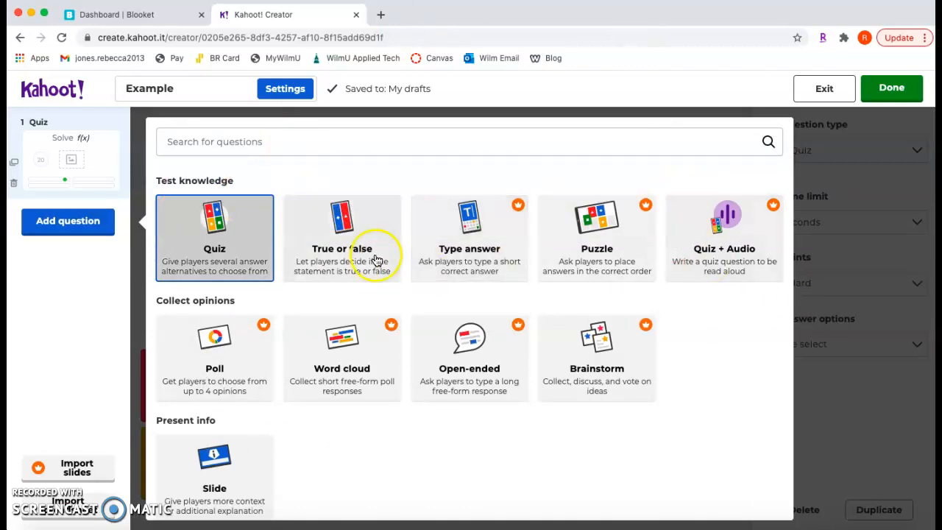
click(195, 210)
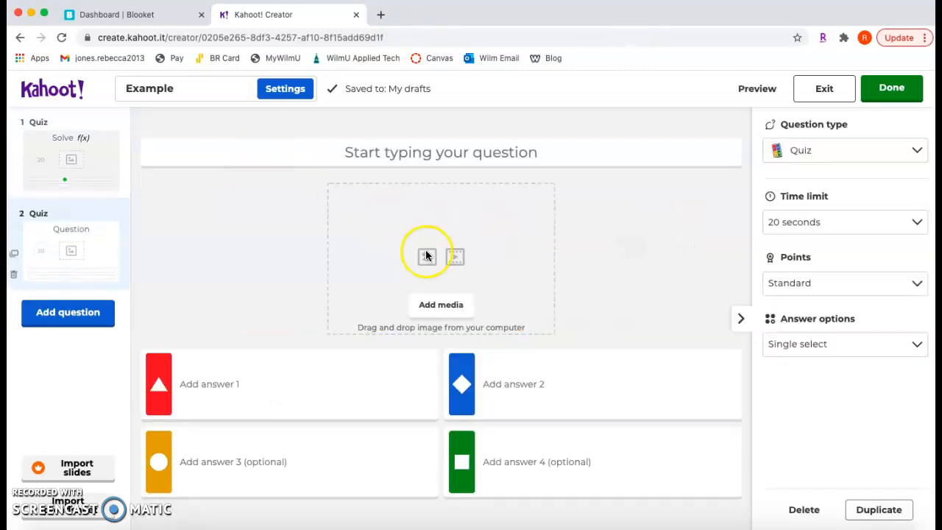
Enter the second question's text as "Solve" followed by an inserted equation 2 × 8.
click(456, 147)
text(Solve)
click(514, 124)
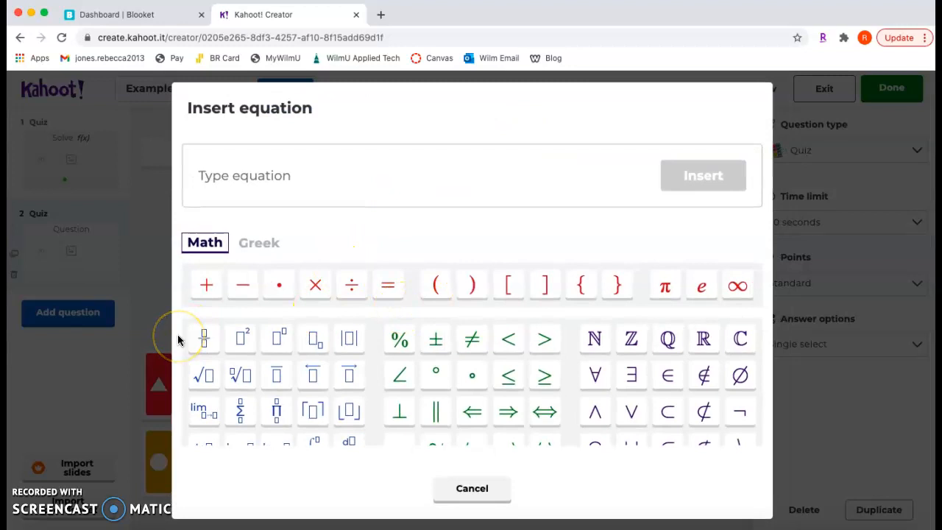
click(298, 160)
text(2)
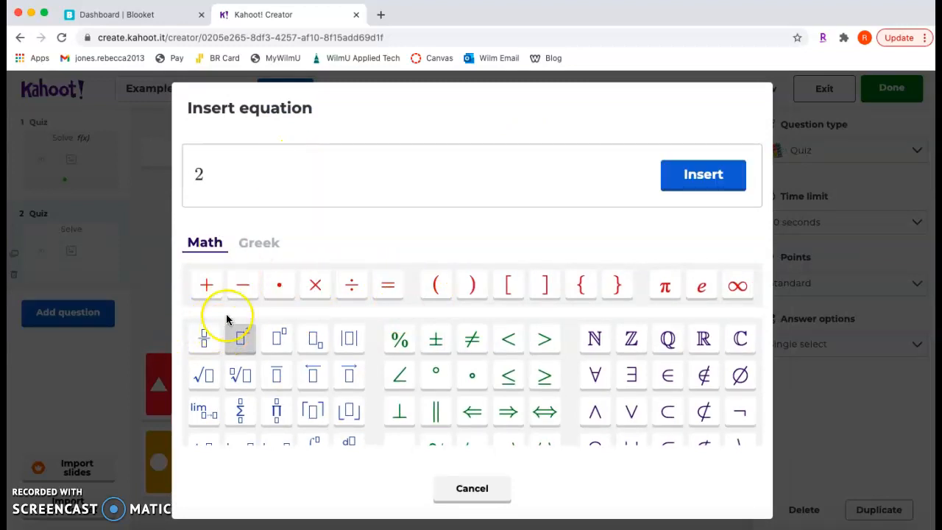
click(317, 286)
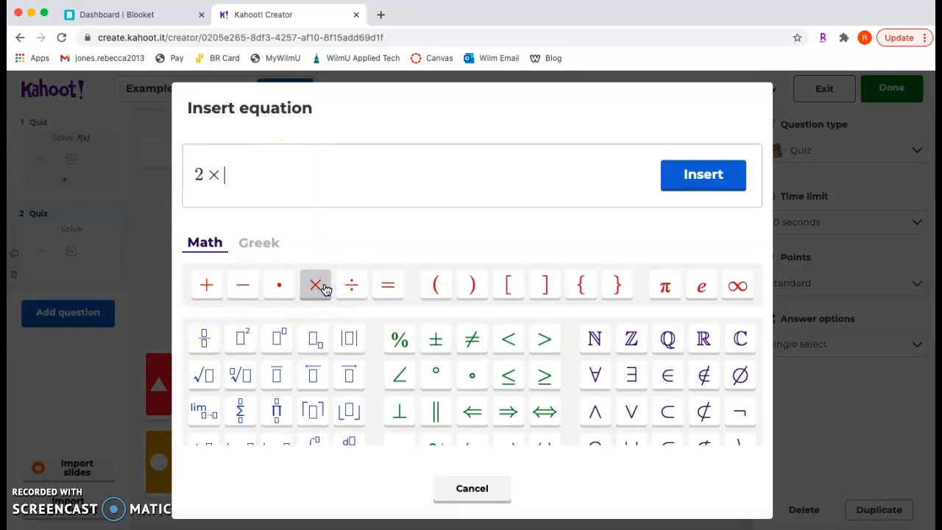
text(8)
click(705, 173)
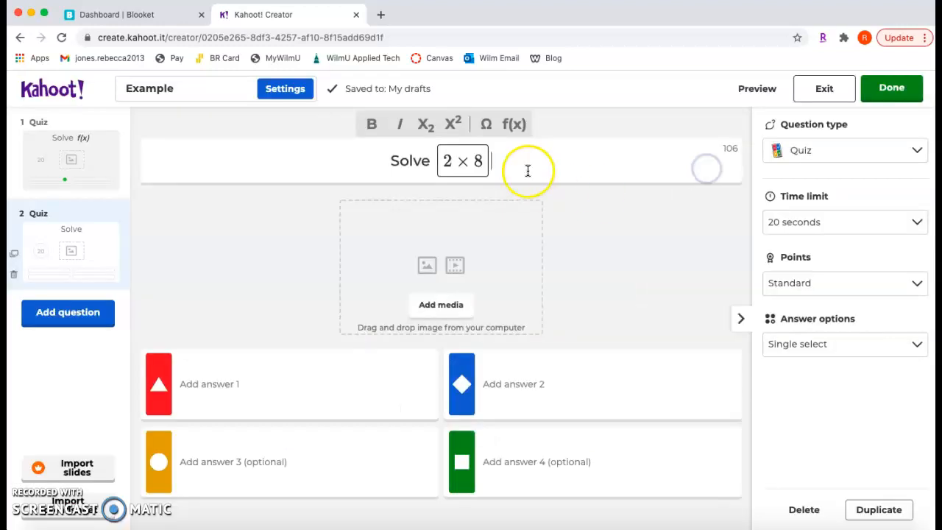
Enter 16 as answer 2 and mark it as the correct answer.
click(501, 390)
text(16)
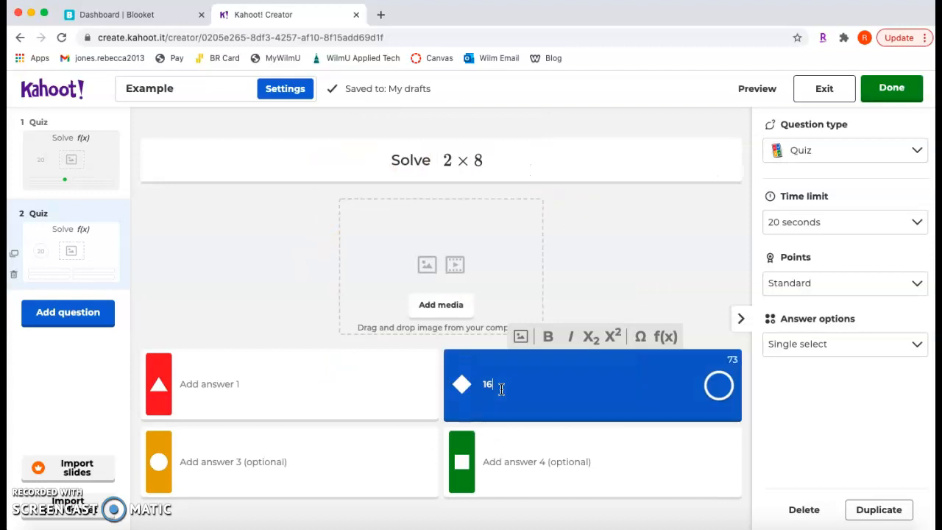
click(719, 384)
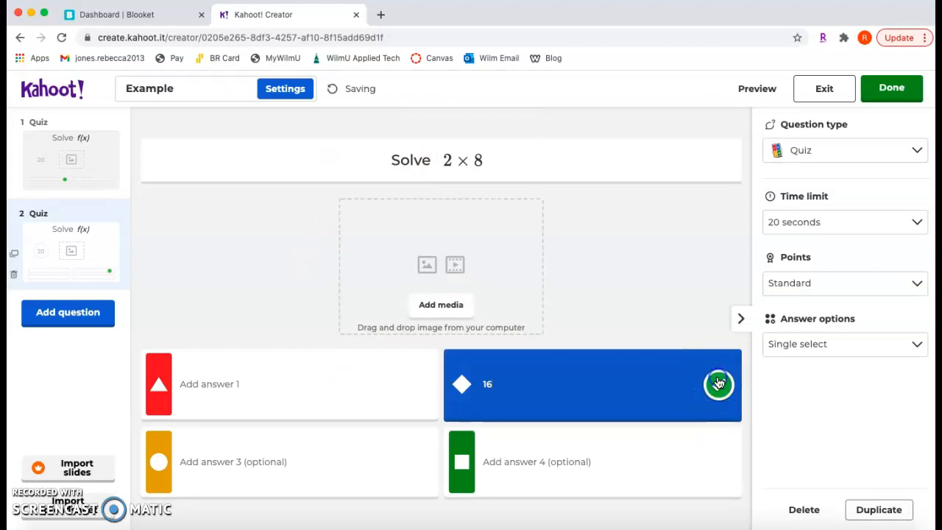
Fill in the second question's wrong answers: 14 for answer 1, 10 for answer 3 and 12 for answer 4.
click(228, 379)
text(14)
click(210, 466)
text(10)
click(586, 418)
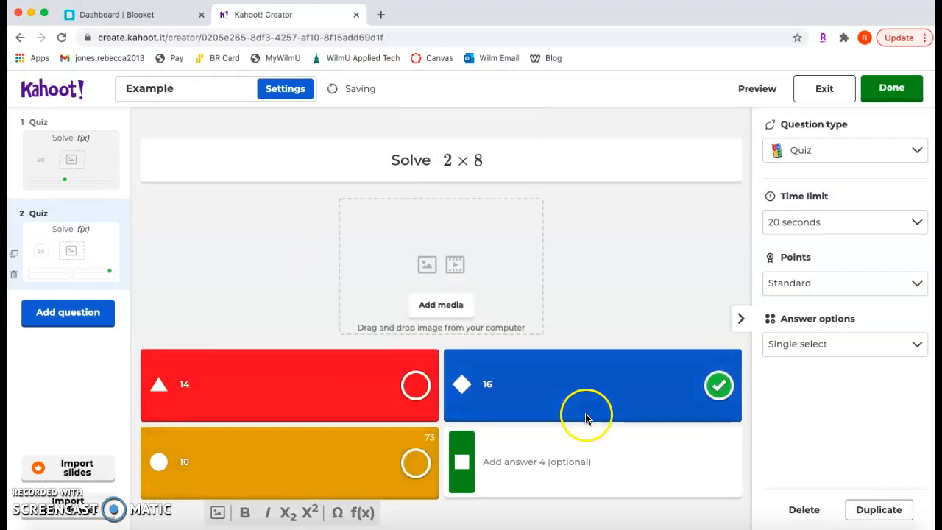
click(517, 465)
text(12)
Finish creating the kahoot and complete the ready-to-play dialog without testing, playing or sharing it.
click(804, 221)
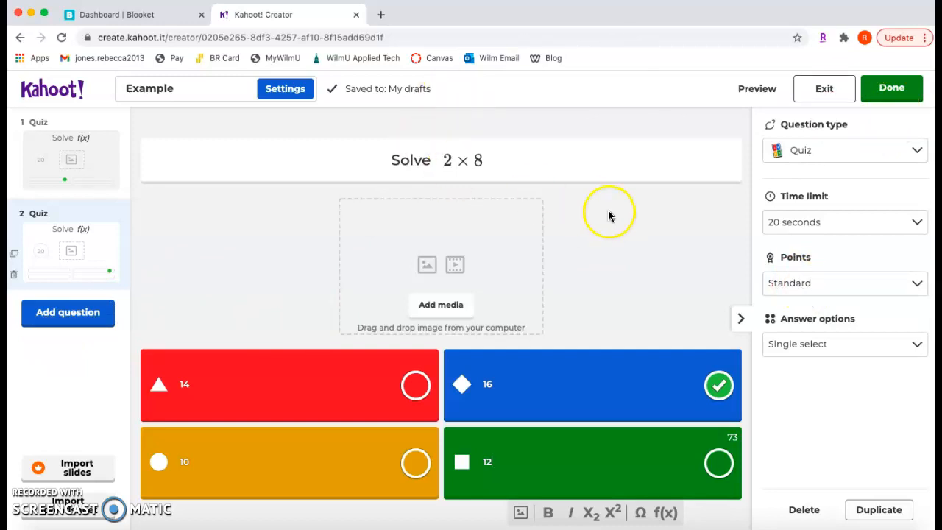
click(891, 90)
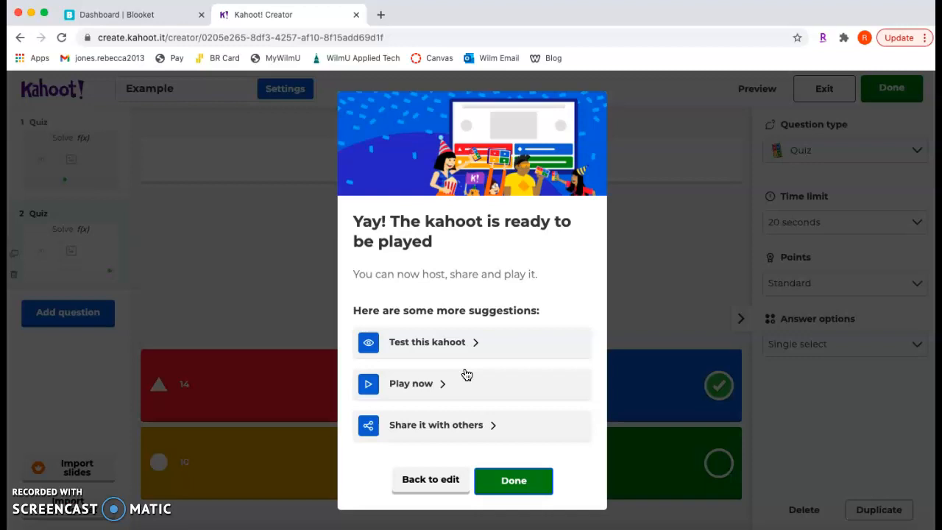
click(525, 477)
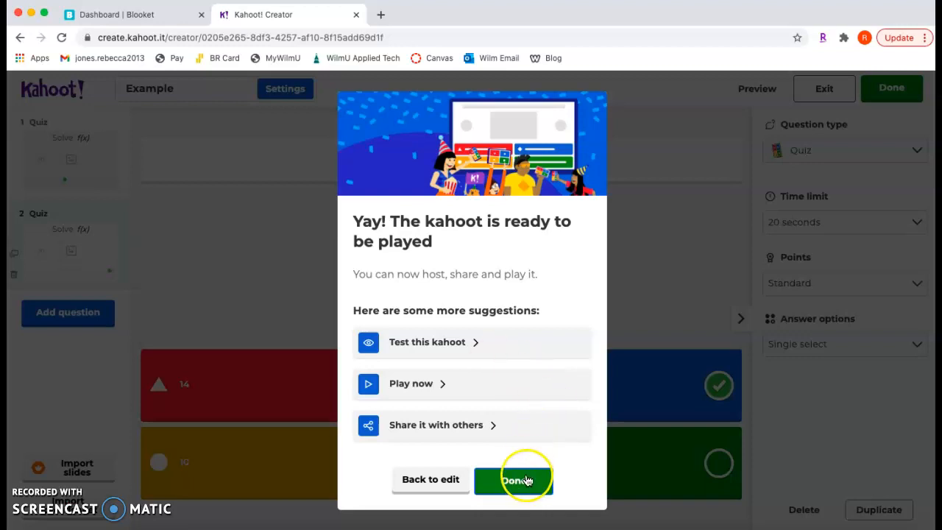